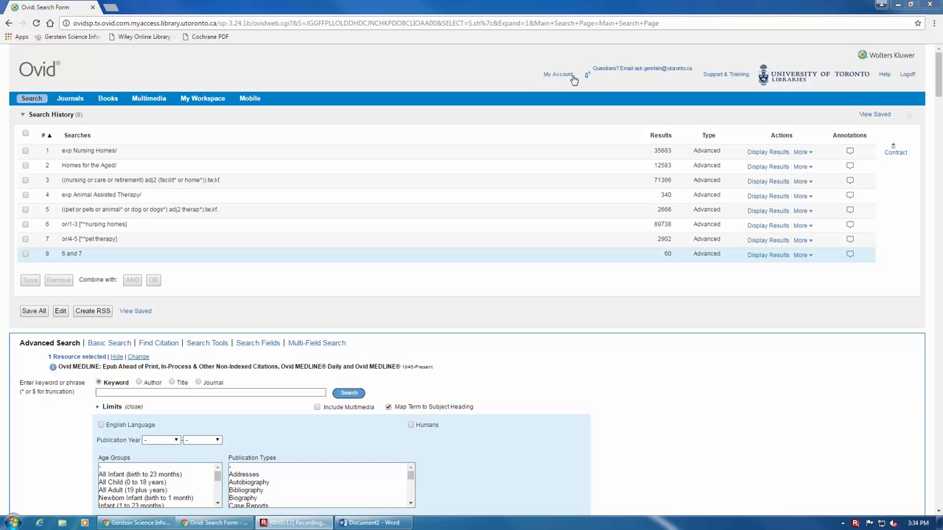
- From My Account, bring up the Create Personal Account form
left_click(557, 74)
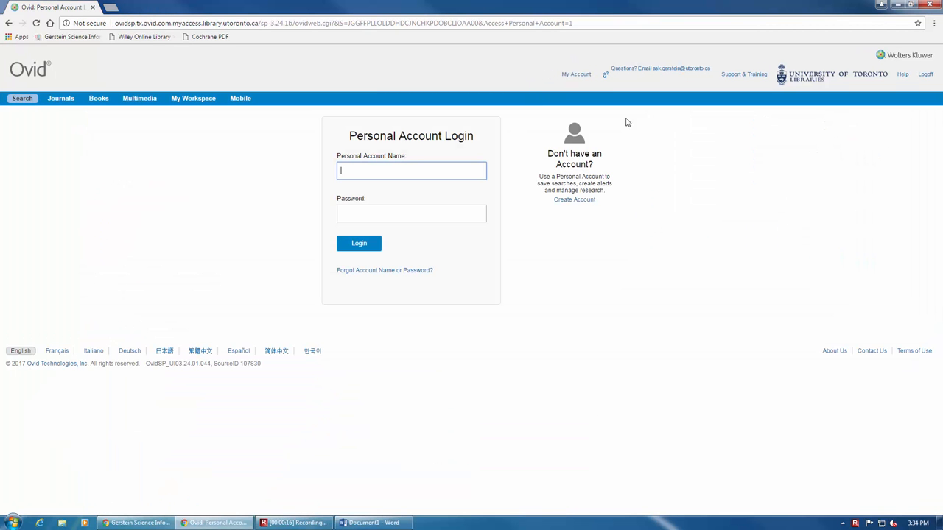
left_click(573, 200)
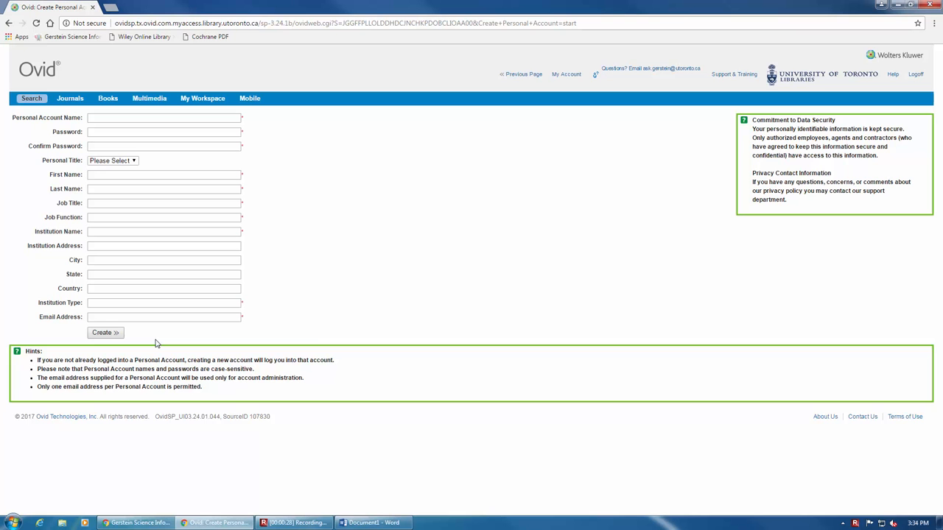
- Sign in to the personal account with the account name and password
left_click(567, 75)
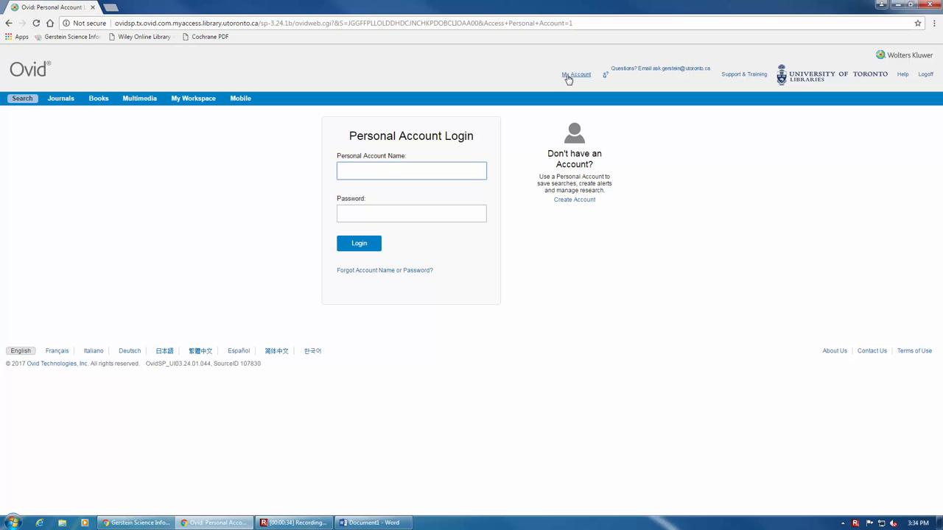
type("GersteinLib")
type("rary")
key("Tab")
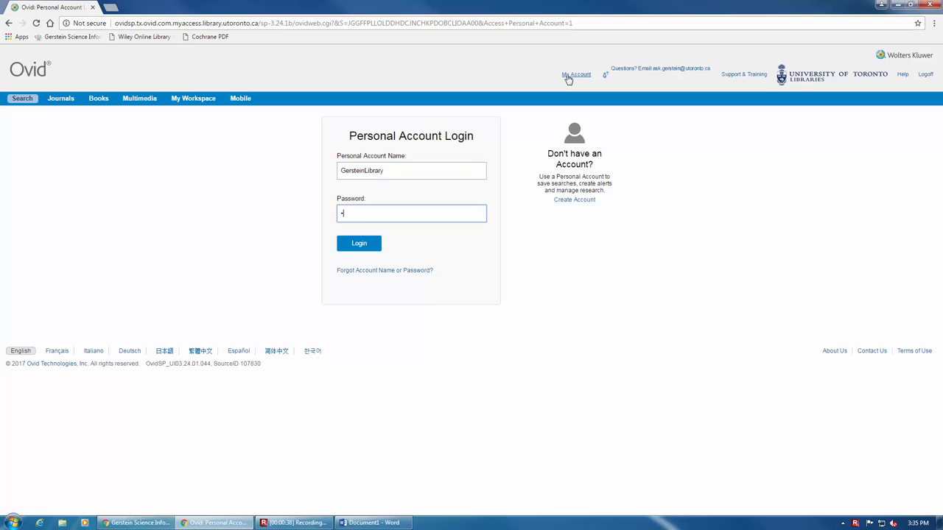
type("password")
left_click(360, 245)
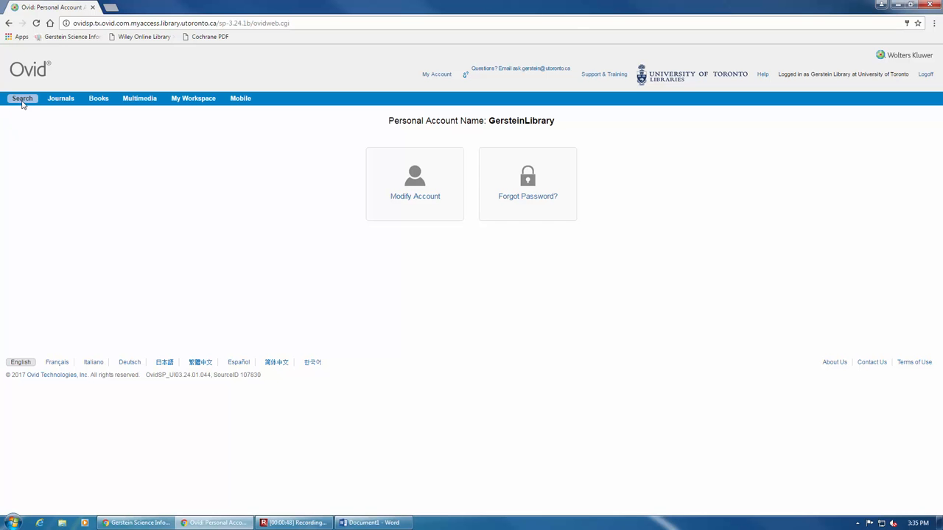
- Return to the Search page showing the eight-search history
left_click(22, 99)
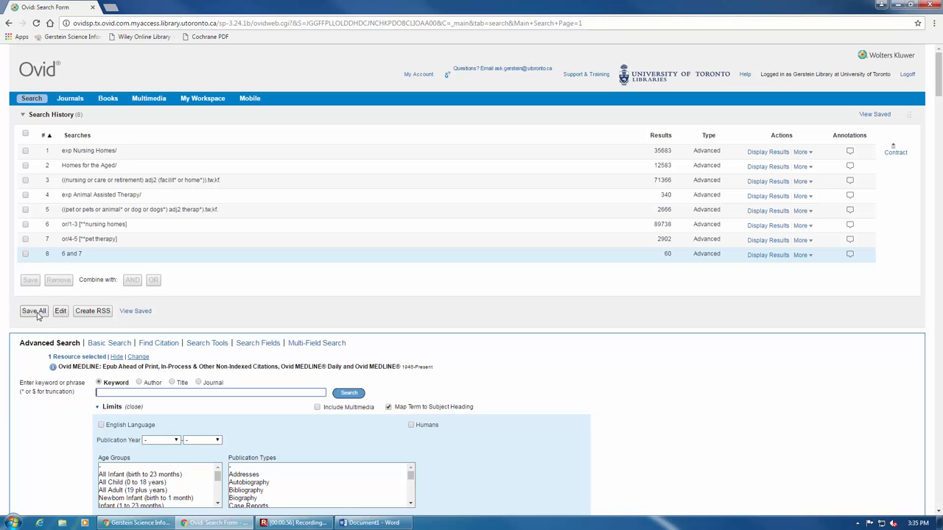
- Use Save All to start saving the whole search history
left_click(34, 311)
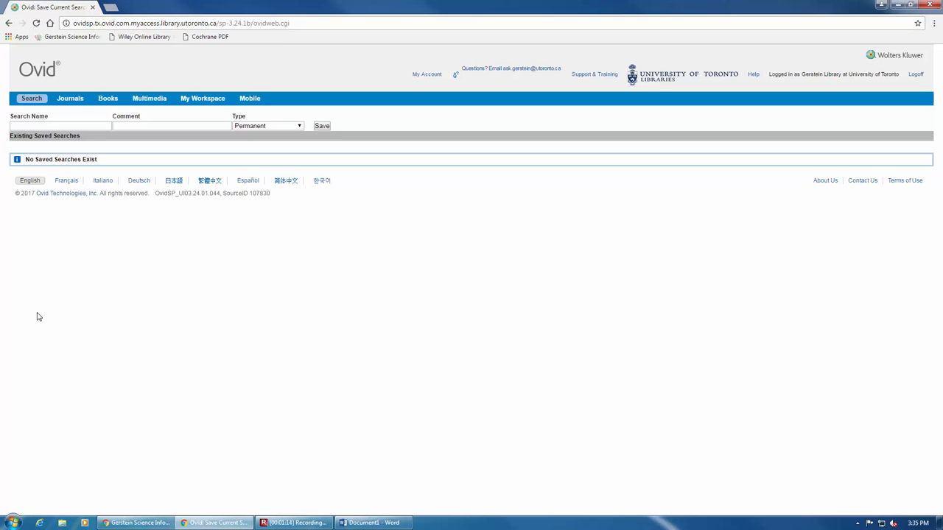
- Save the history permanently under the name Medline_PetTherapy_2017
left_click(70, 125)
type("Medline_")
type("PetTherapy_")
type("J")
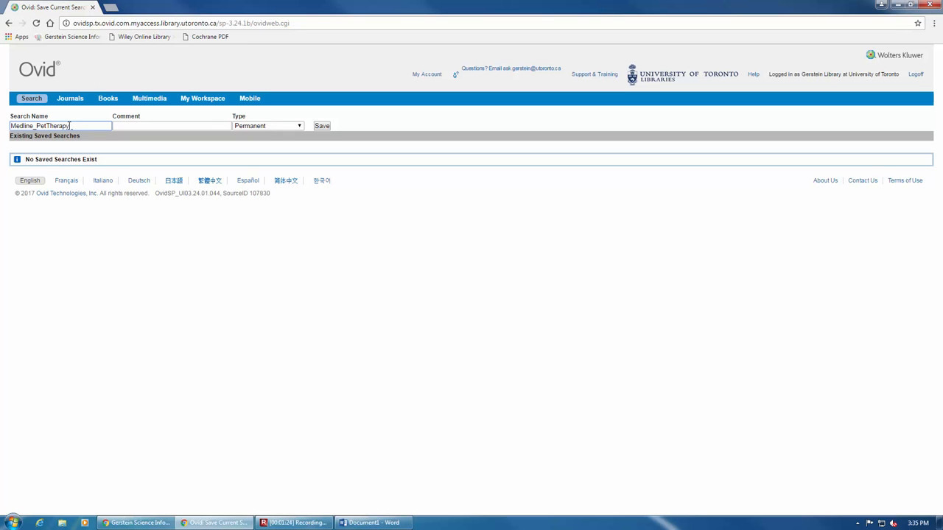
type("2017")
left_click(322, 126)
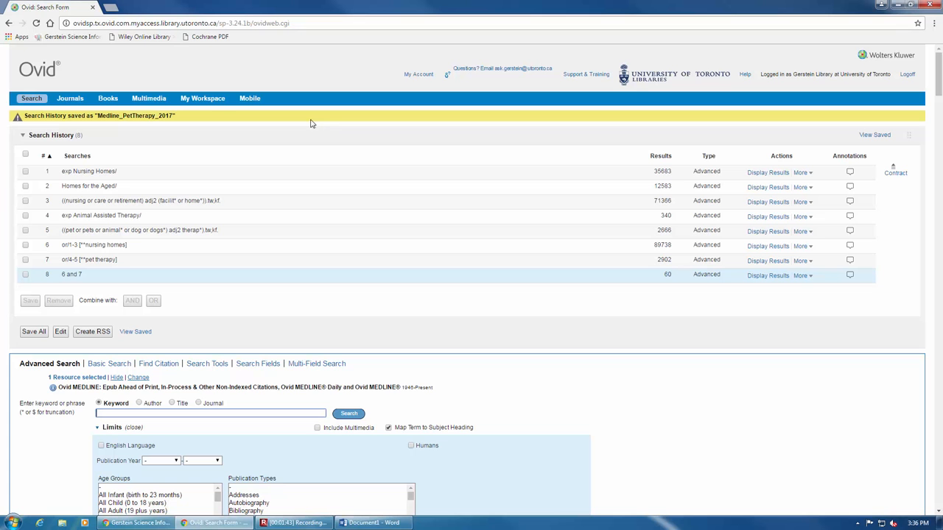
- Go to My Workspace and view My Searches & Alerts listing Medline_PetTherapy_2017
left_click(203, 102)
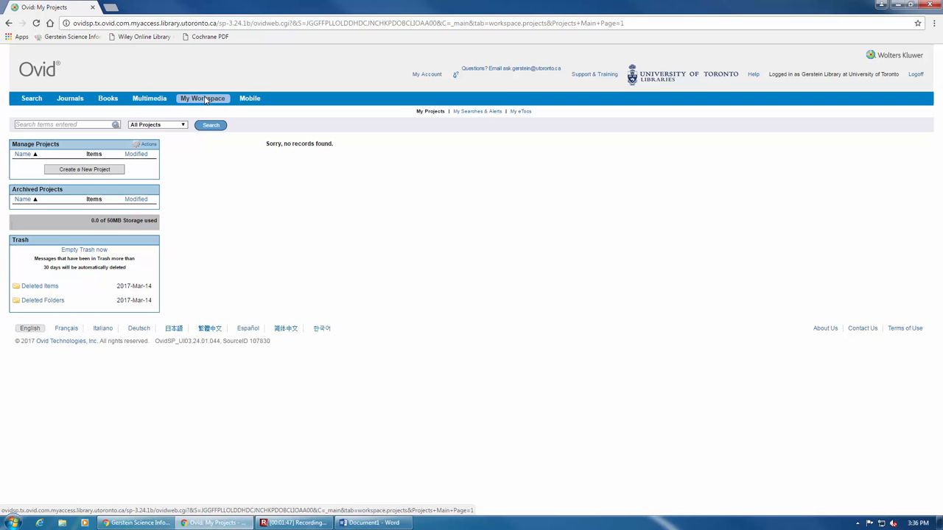
left_click(481, 113)
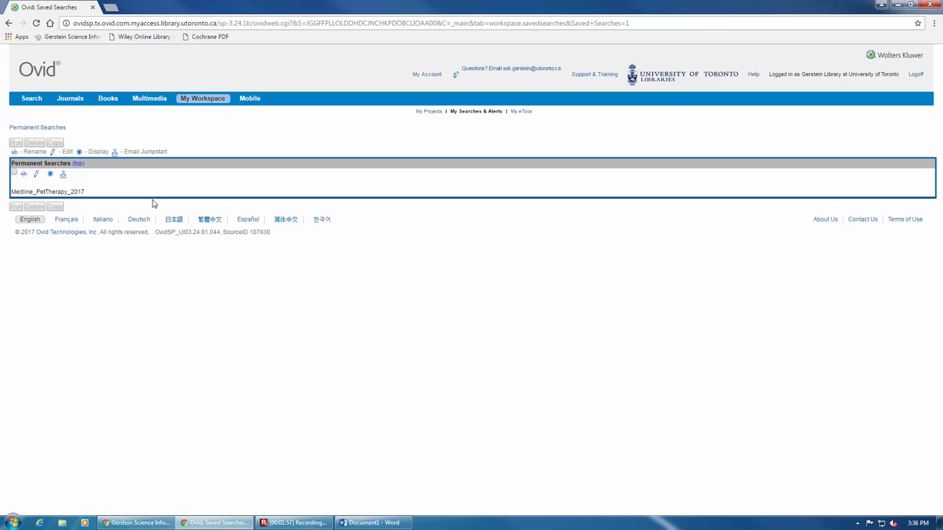
- Select Medline_PetTherapy_2017 and re-run it, adding searches 9–16
left_click(14, 173)
left_click(16, 143)
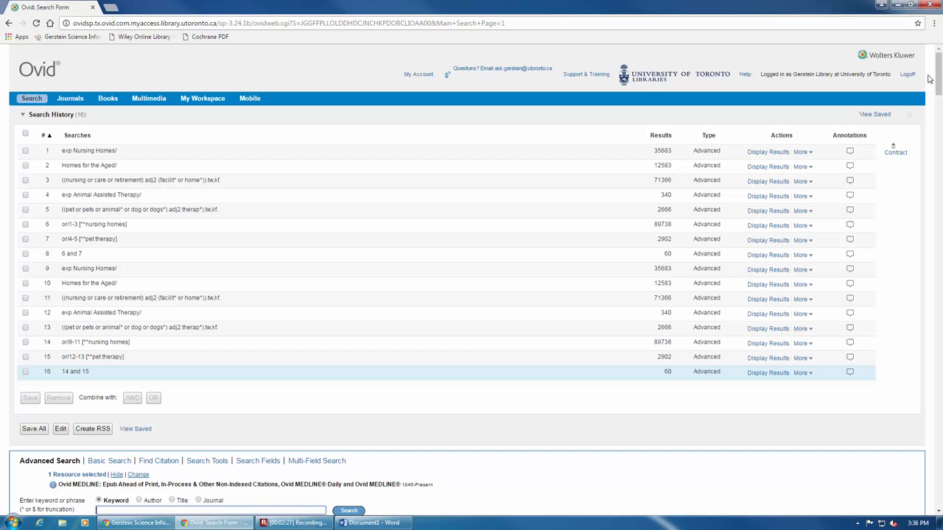
- Log off from Ovid, landing on the Gerstein library homepage
left_click(907, 74)
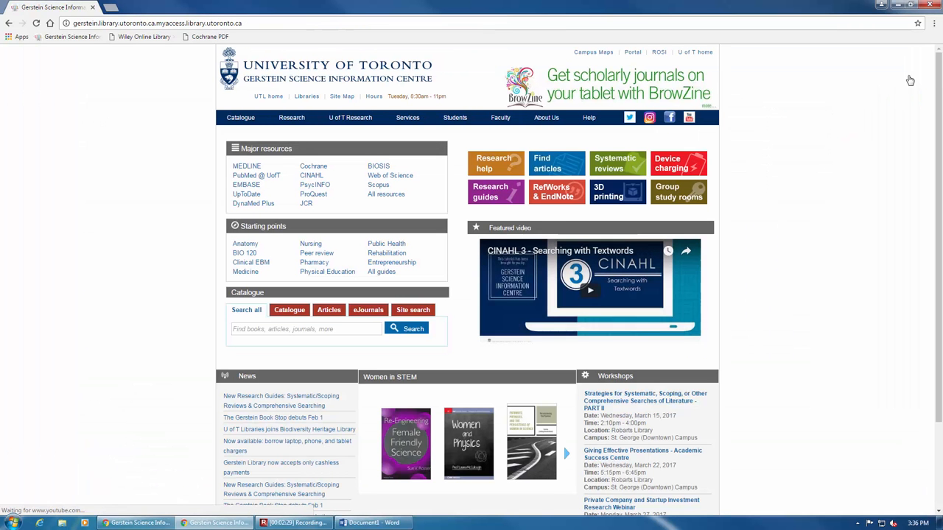